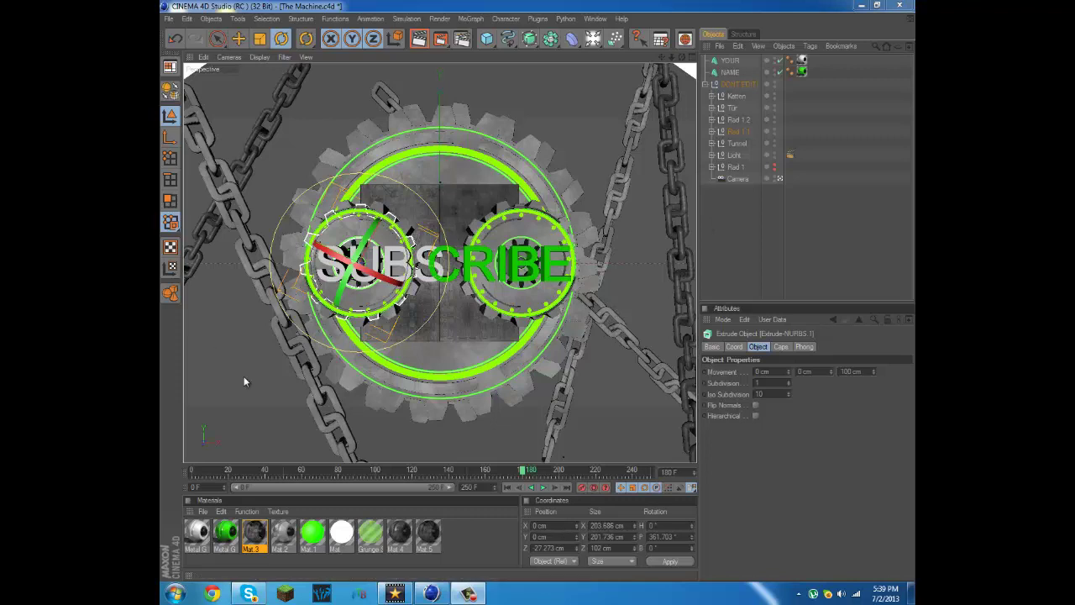
- In the render output settings, set the resolution to 280 pixels per inch
{"action": "left_click", "coordinate": [463, 40]}
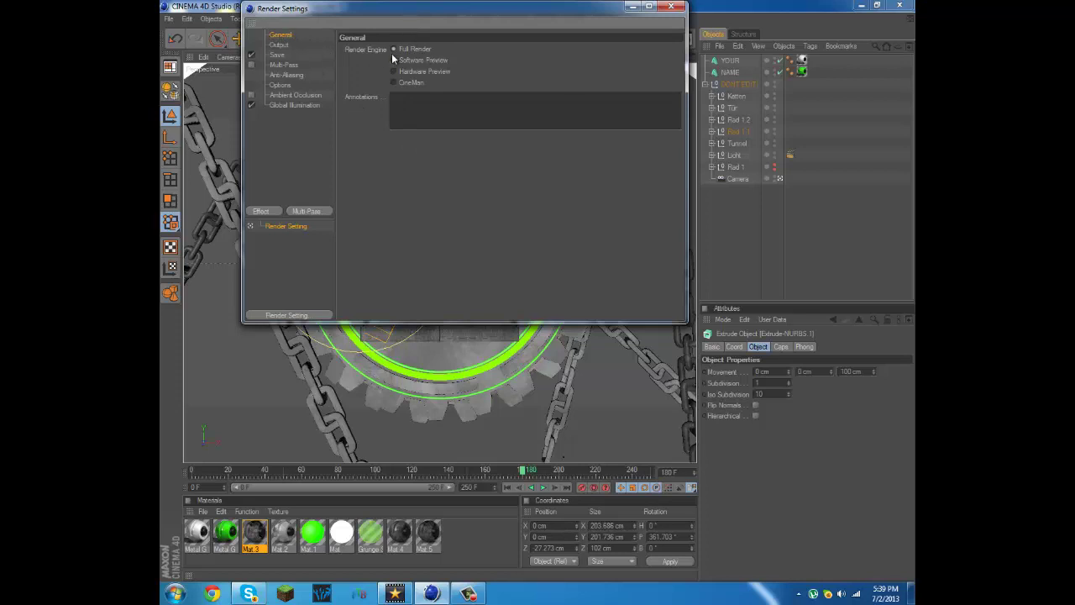
{"action": "left_click", "coordinate": [278, 46]}
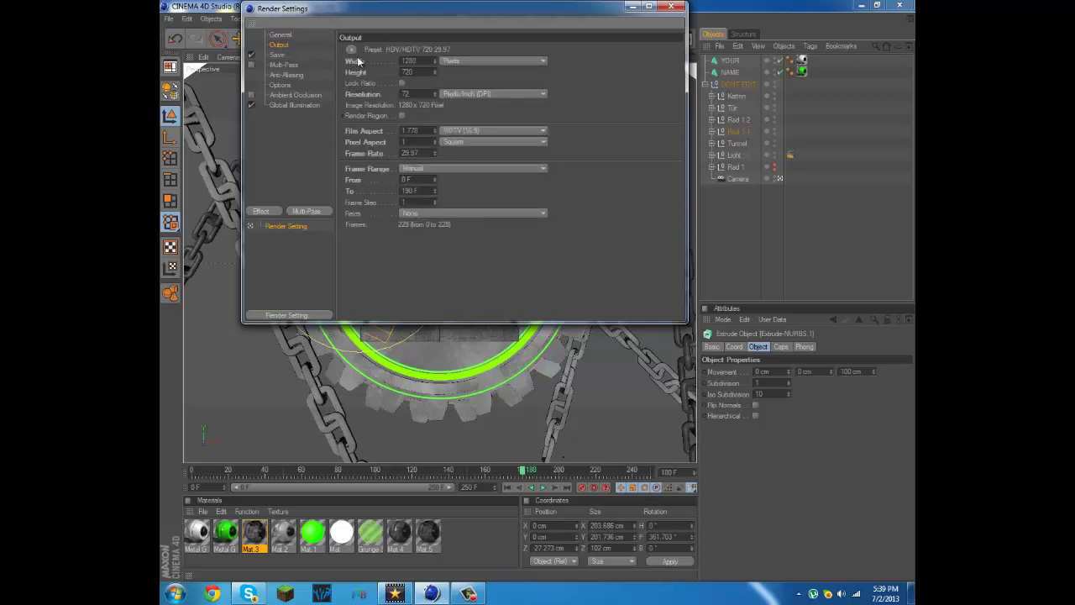
{"action": "left_click", "coordinate": [422, 93]}
{"action": "type", "text": "1"}
{"action": "type", "text": "280"}
{"action": "key", "text": "Return"}
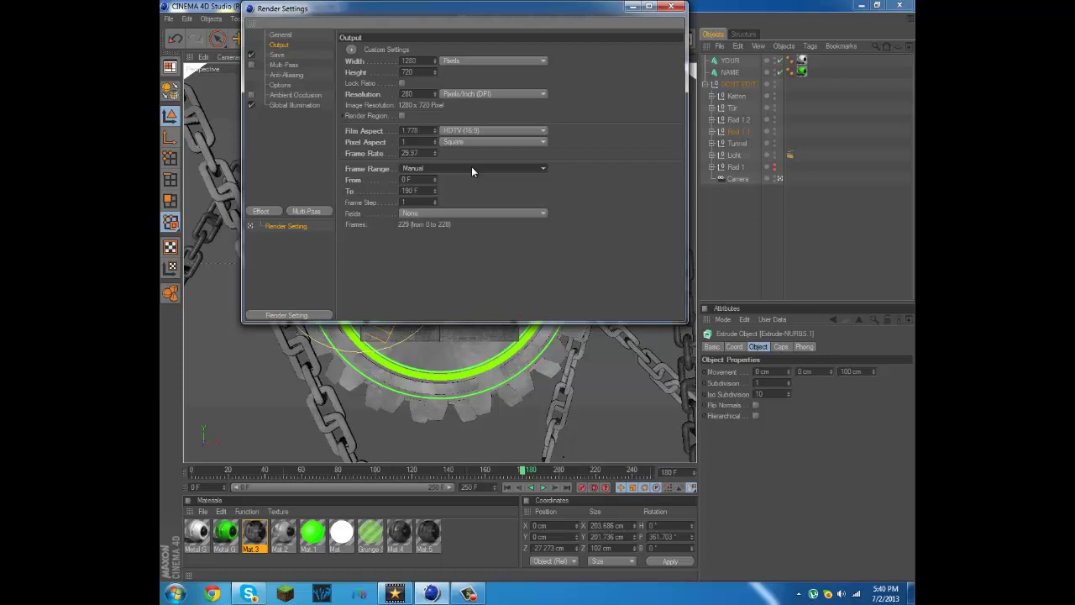
{"action": "left_click", "coordinate": [471, 168]}
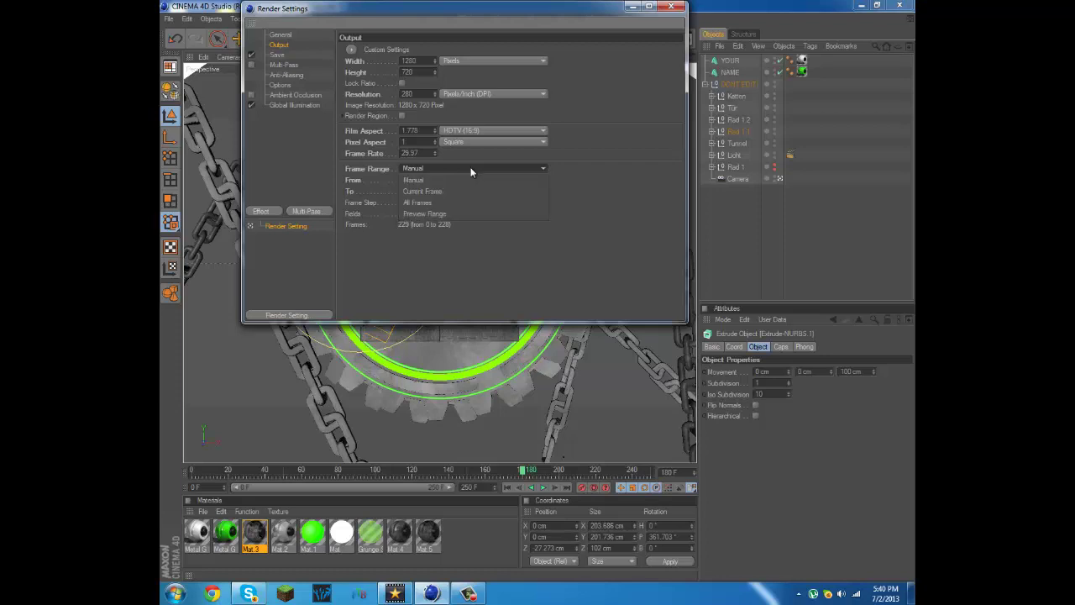
{"action": "left_click", "coordinate": [545, 168]}
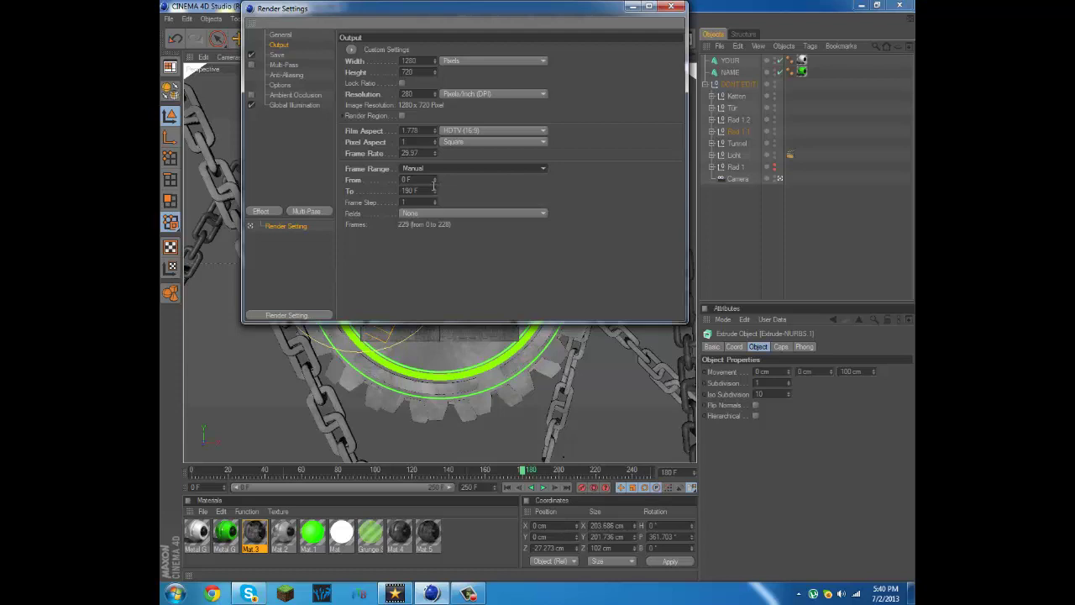
{"action": "left_click", "coordinate": [437, 212]}
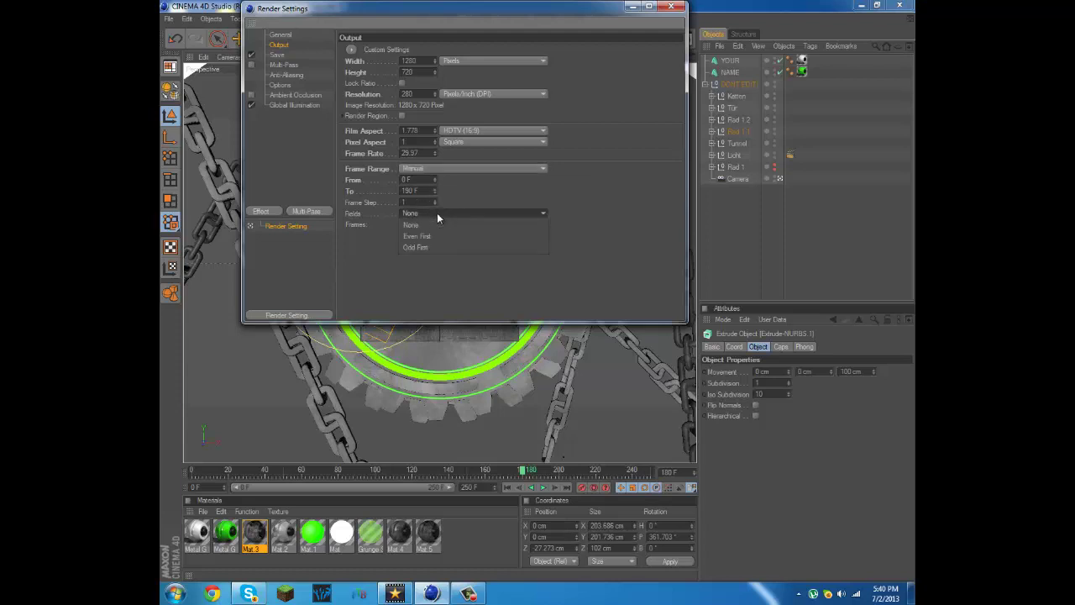
{"action": "left_click", "coordinate": [439, 212]}
- Set the render's save format to AVI Movie and choose the Intel IYUV codec as its compressor
{"action": "left_click", "coordinate": [276, 55]}
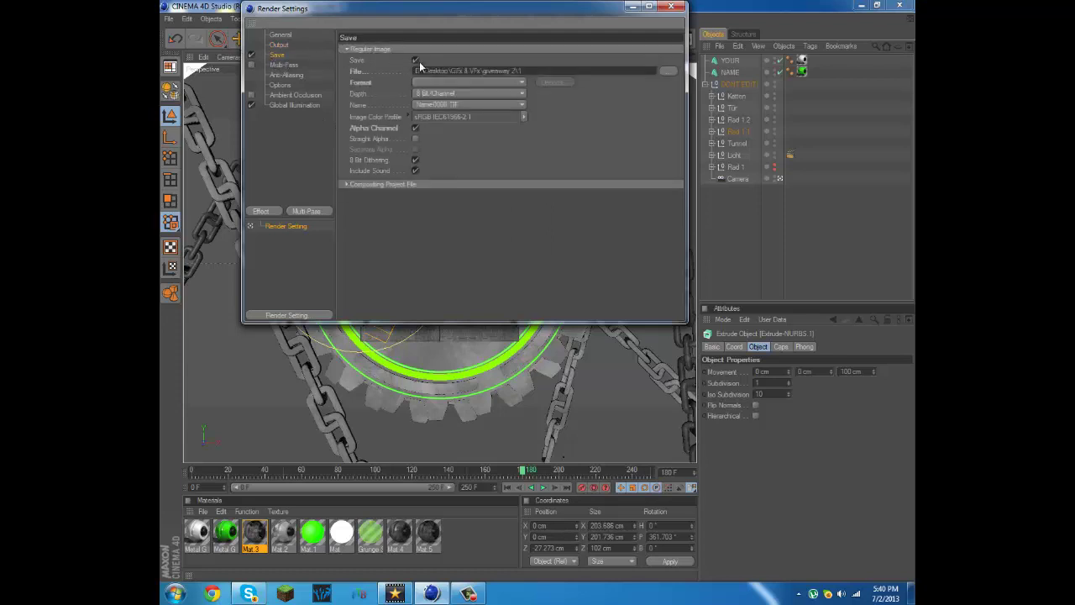
{"action": "left_click", "coordinate": [522, 82]}
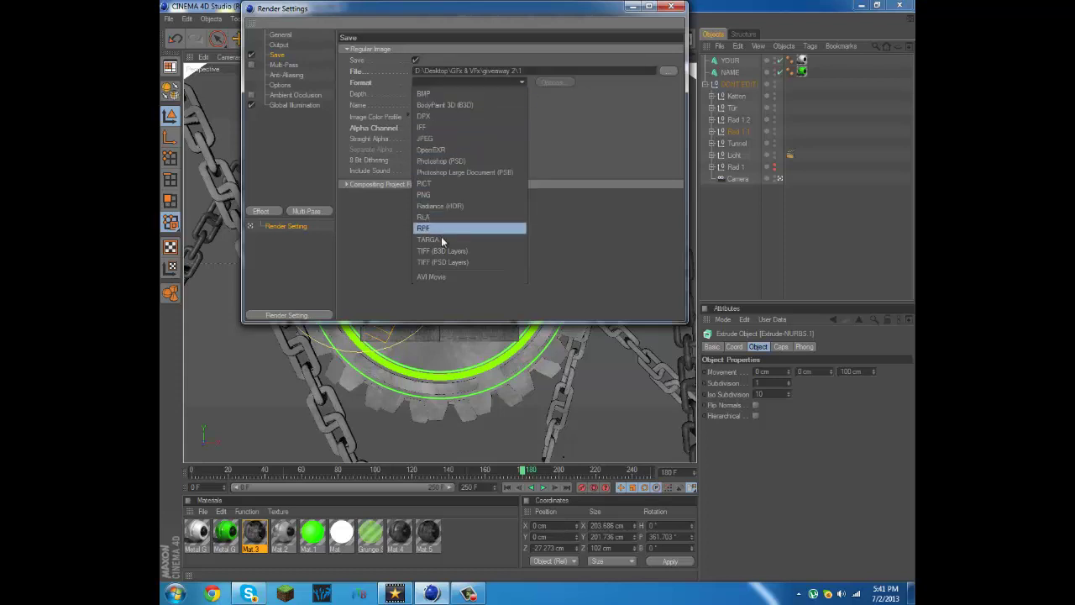
{"action": "left_click", "coordinate": [457, 278]}
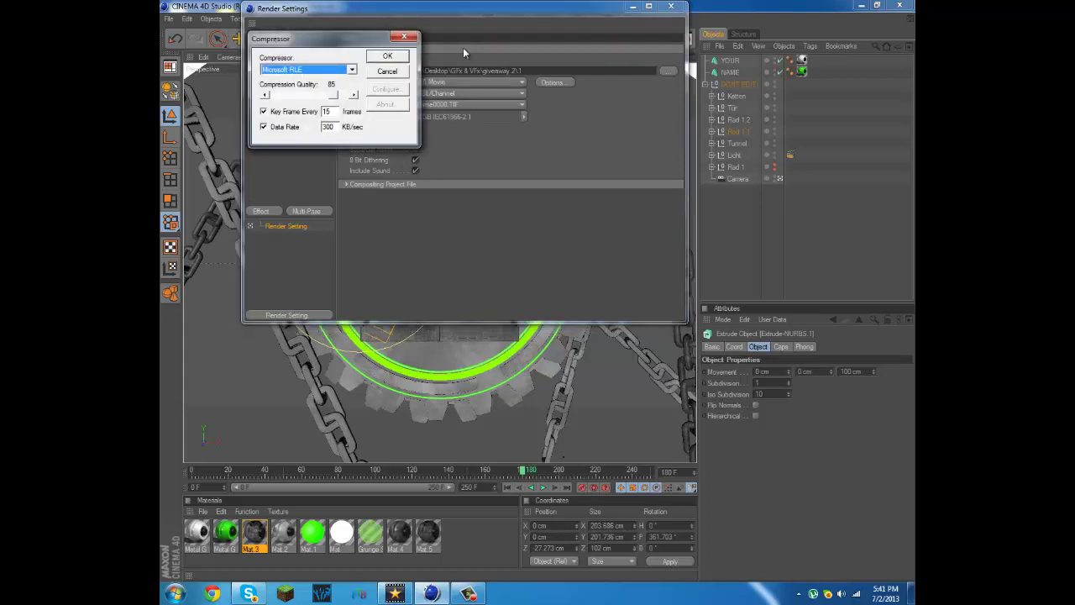
{"action": "key", "text": "alt+Down"}
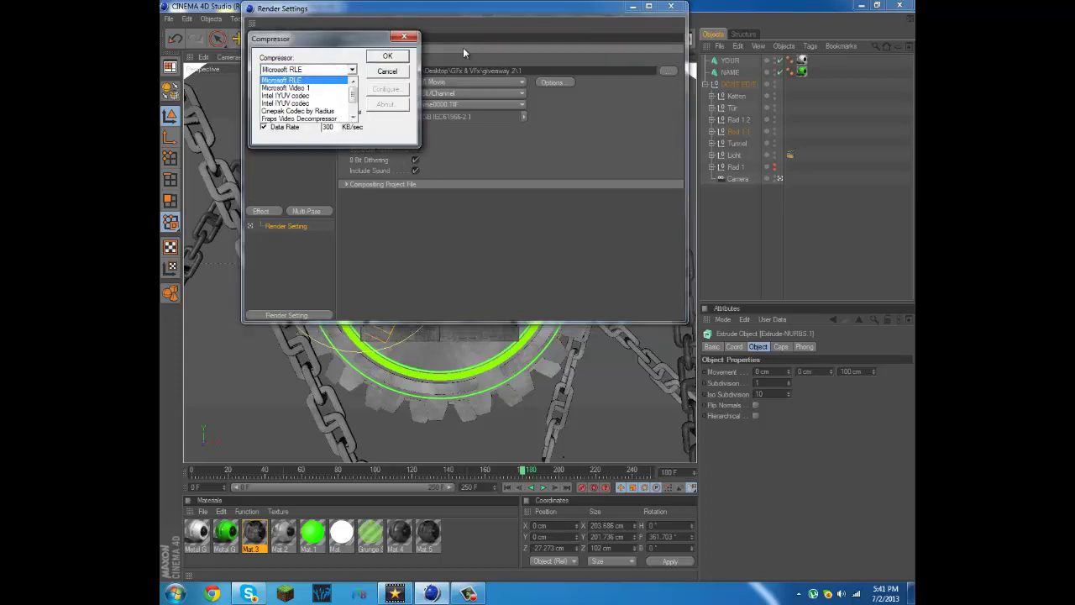
{"action": "key", "text": "Down"}
{"action": "key", "text": "Down"}
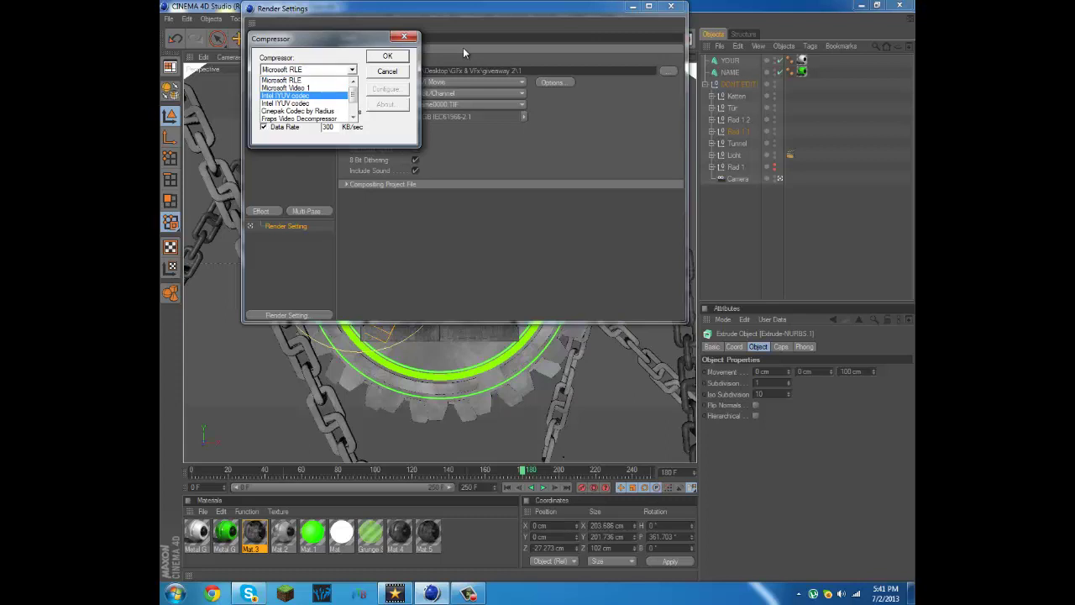
{"action": "key", "text": "Return"}
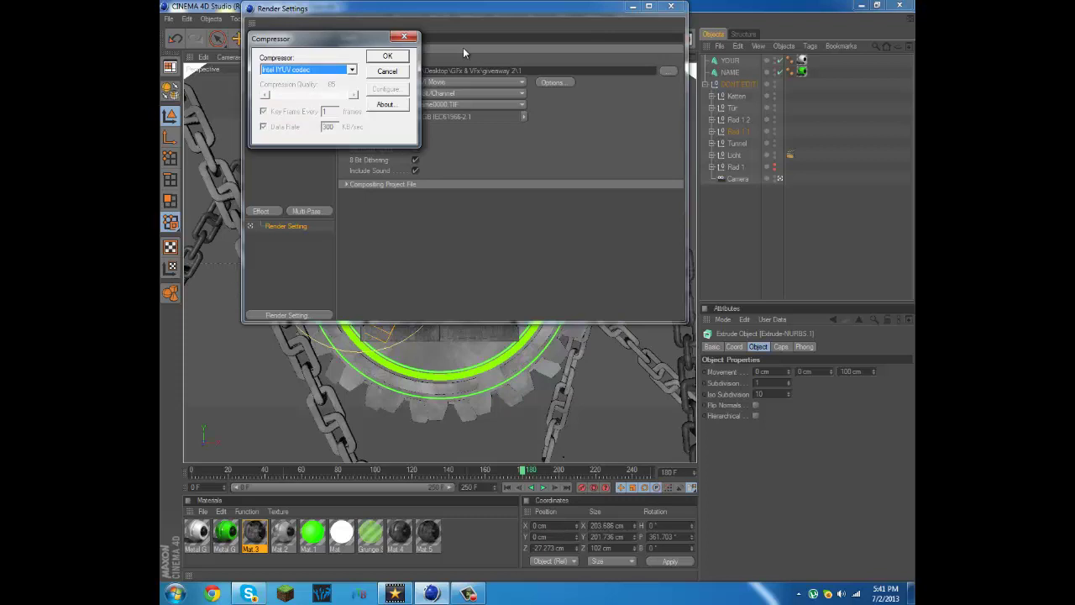
{"action": "key", "text": "alt+Down"}
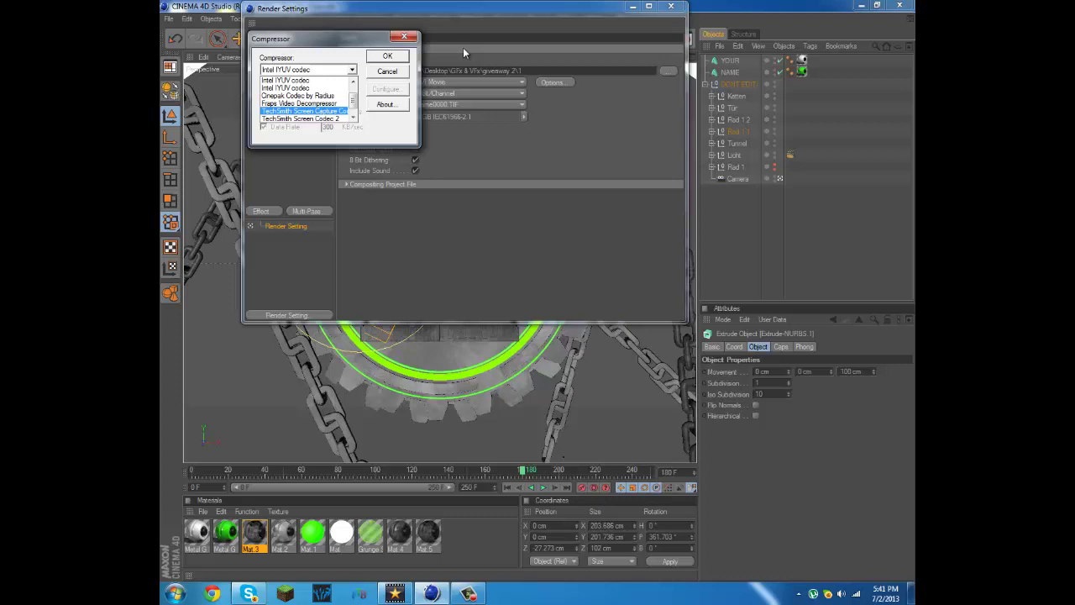
{"action": "scroll", "coordinate": [306, 110], "scroll_direction": "down", "scroll_amount": 1}
{"action": "key", "text": "Up"}
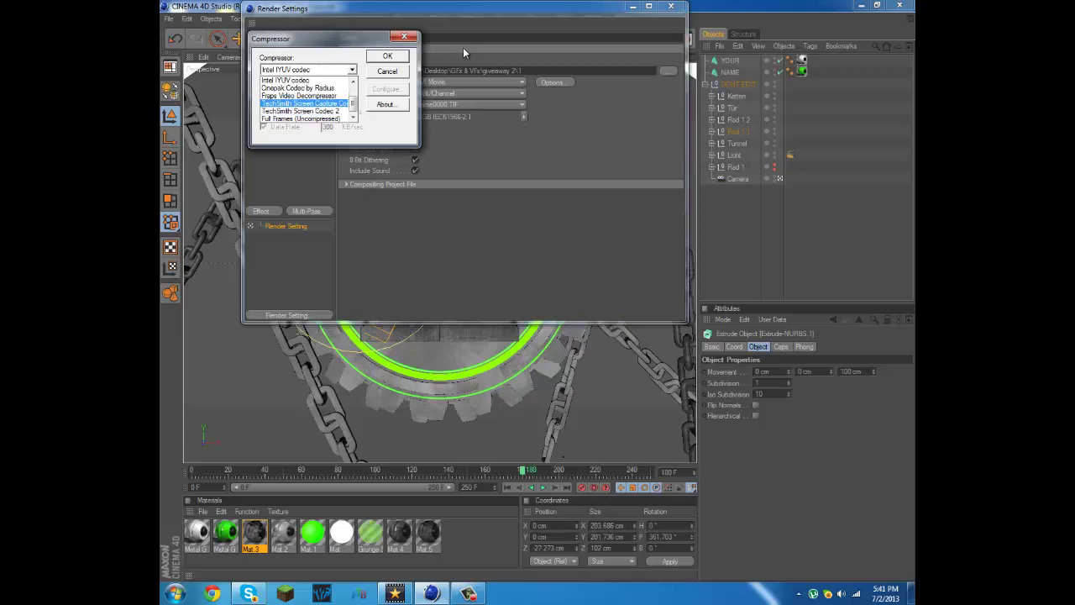
{"action": "key", "text": "Up"}
{"action": "key", "text": "Down"}
{"action": "key", "text": "Down"}
{"action": "key", "text": "Up"}
{"action": "scroll", "coordinate": [463, 47], "scroll_direction": "up", "scroll_amount": 1}
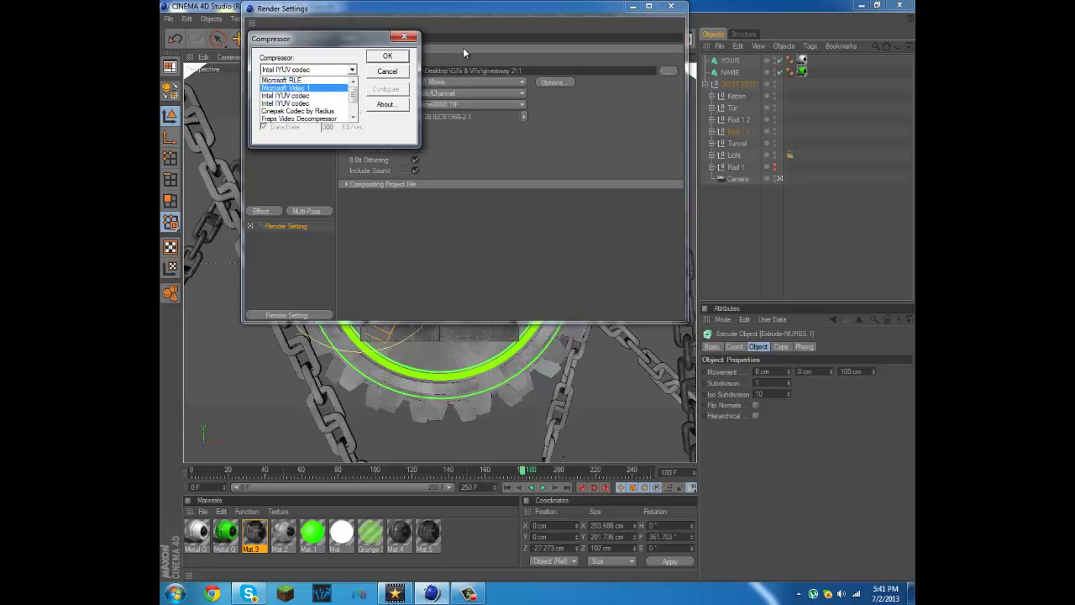
{"action": "key", "text": "Escape"}
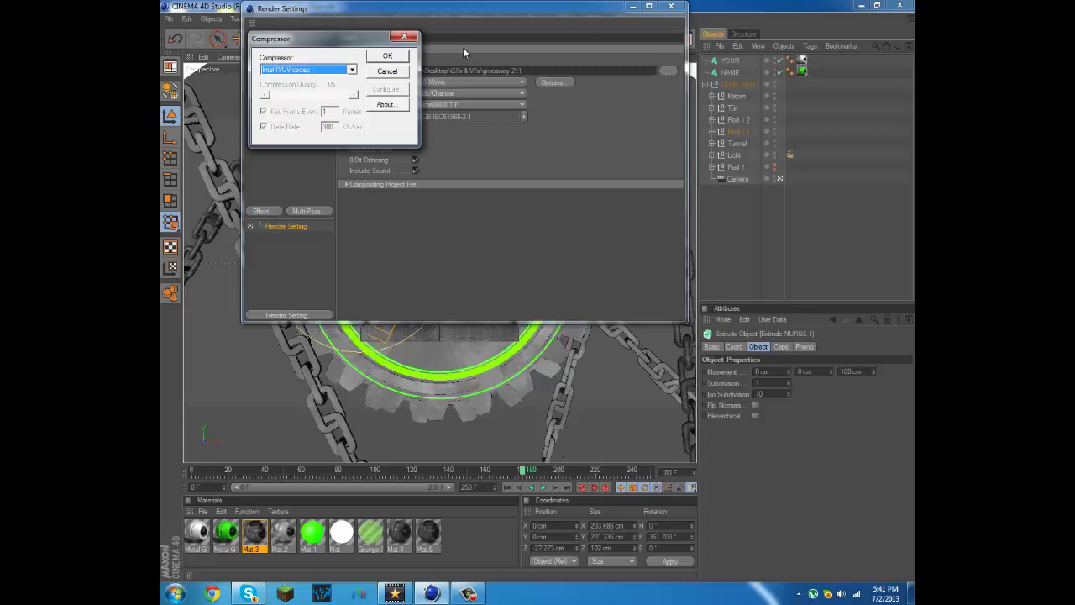
- Confirm the compressor choice and close the render settings
{"action": "key", "text": "Return"}
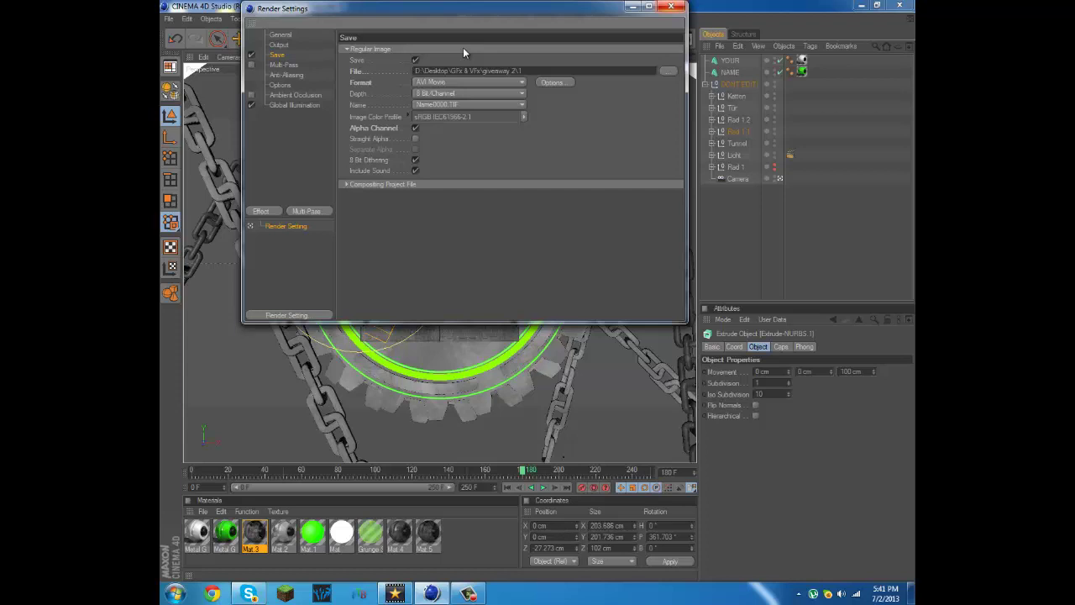
{"action": "key", "text": "alt+F4"}
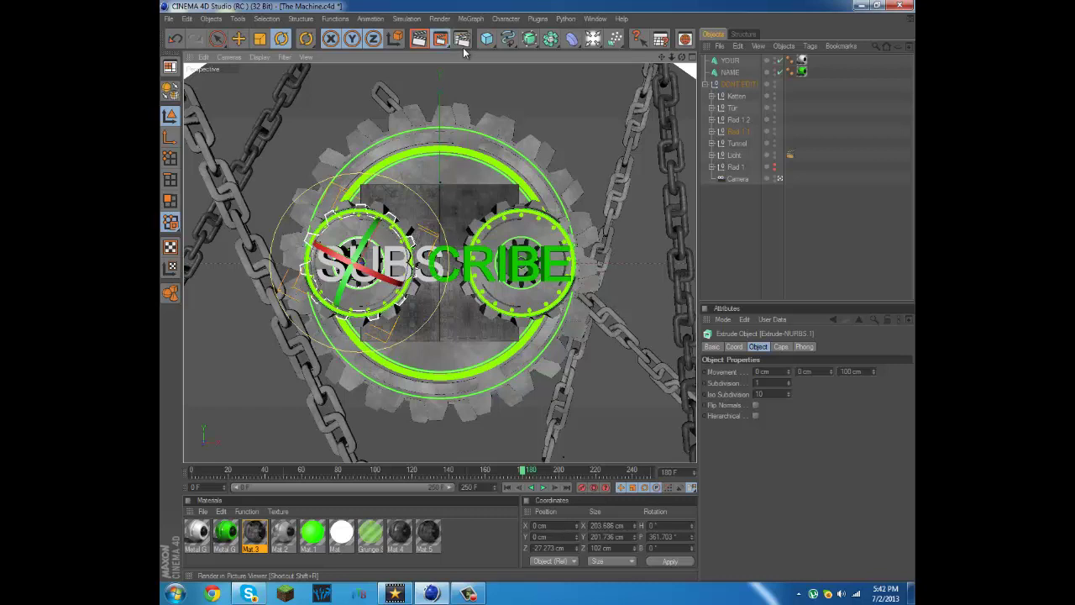
- Try to render the animation to the Picture Viewer
{"action": "left_click", "coordinate": [462, 48]}
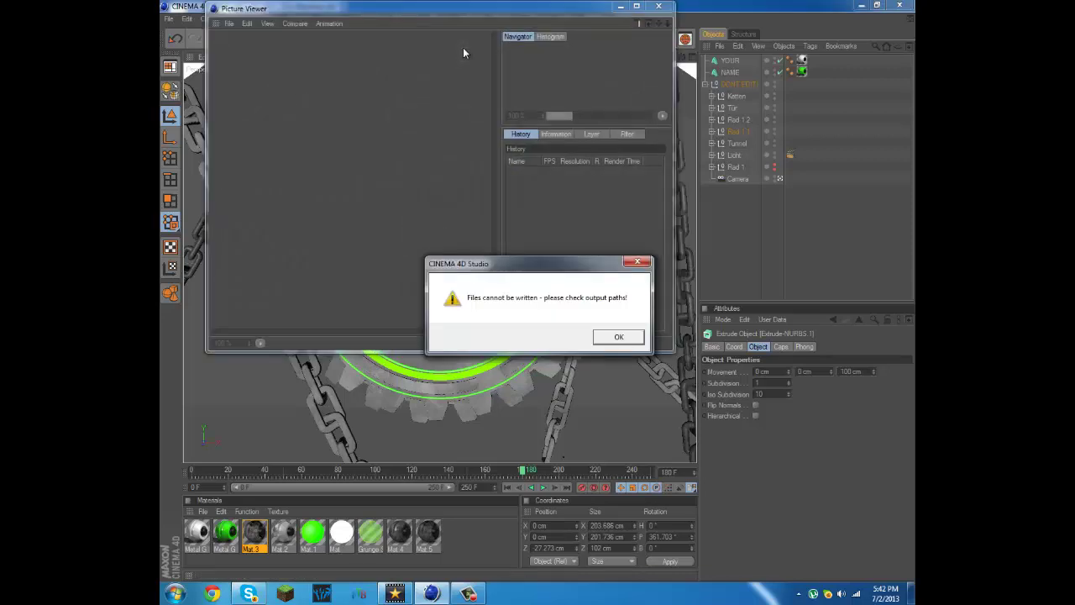
{"action": "key", "text": "Return"}
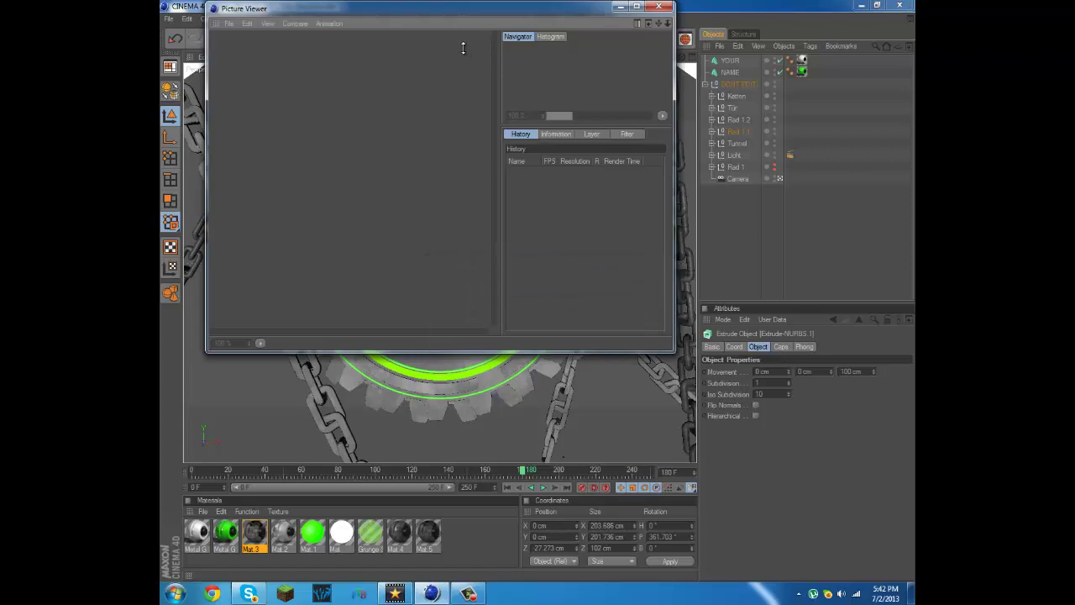
{"action": "left_click", "coordinate": [621, 7]}
- Set the render's output file to SubScribe on the Desktop and render the animation to the Picture Viewer
{"action": "left_click", "coordinate": [463, 45]}
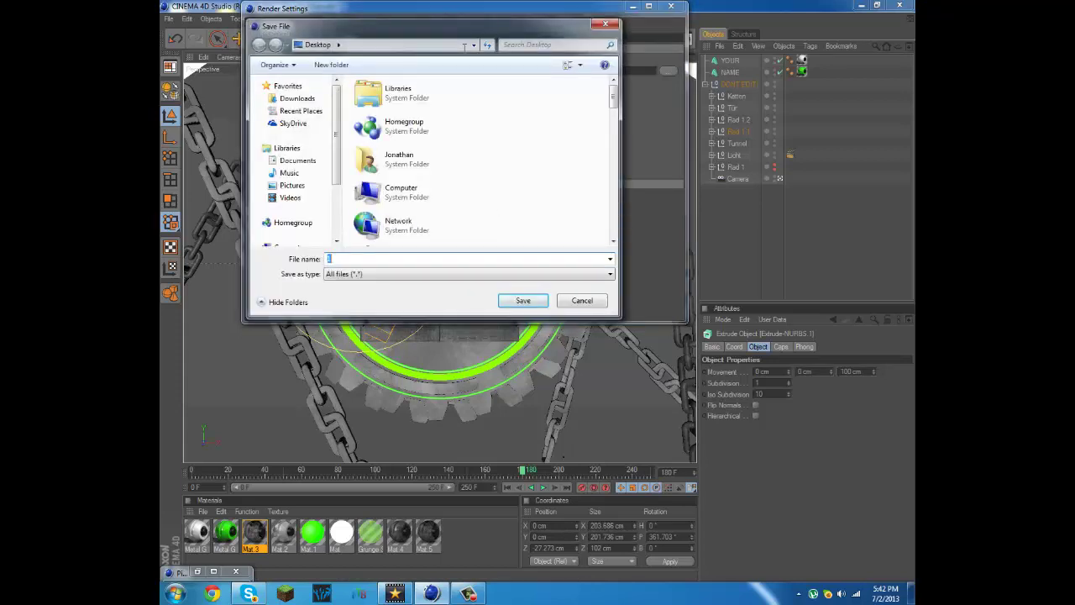
{"action": "type", "text": "SubScribe"}
{"action": "key", "text": "Return"}
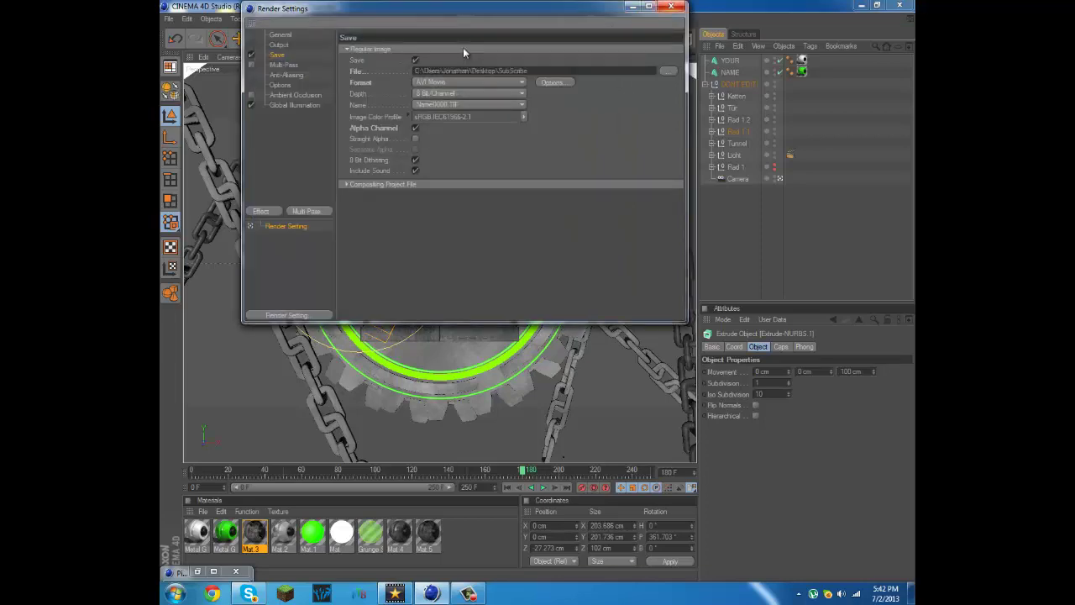
{"action": "key", "text": "Escape"}
{"action": "key", "text": "shift+r"}
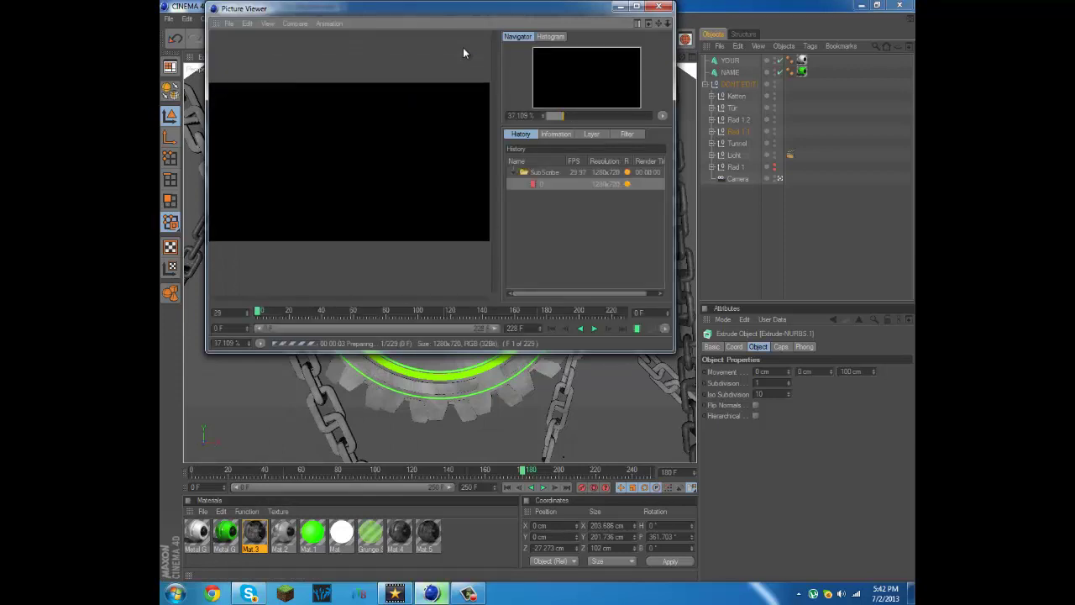
- Search the computer for "videos" and open the Videos library
{"action": "key", "text": "Return"}
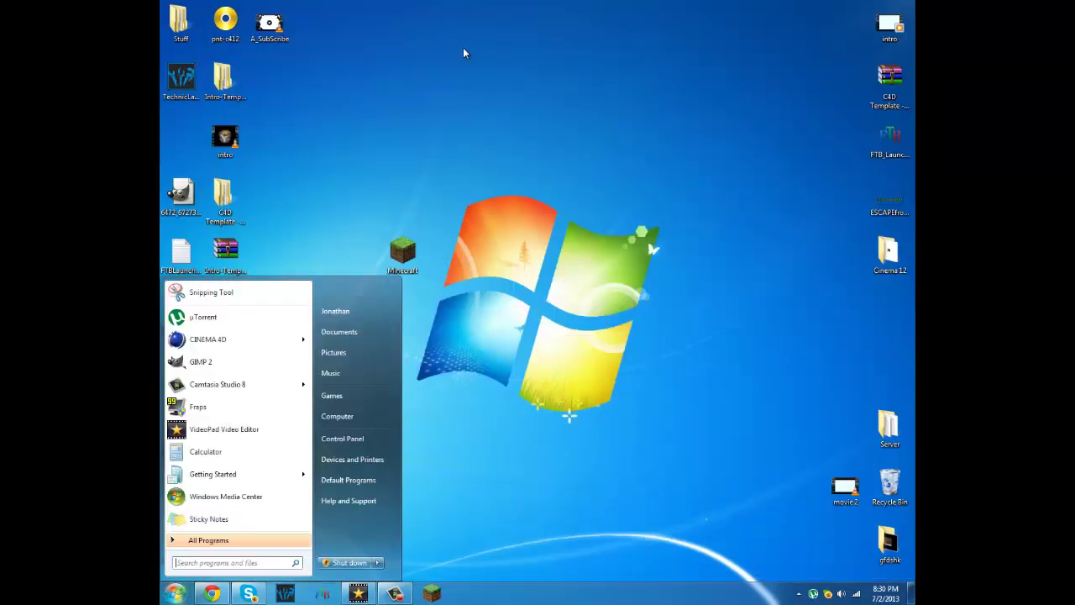
{"action": "type", "text": "videos"}
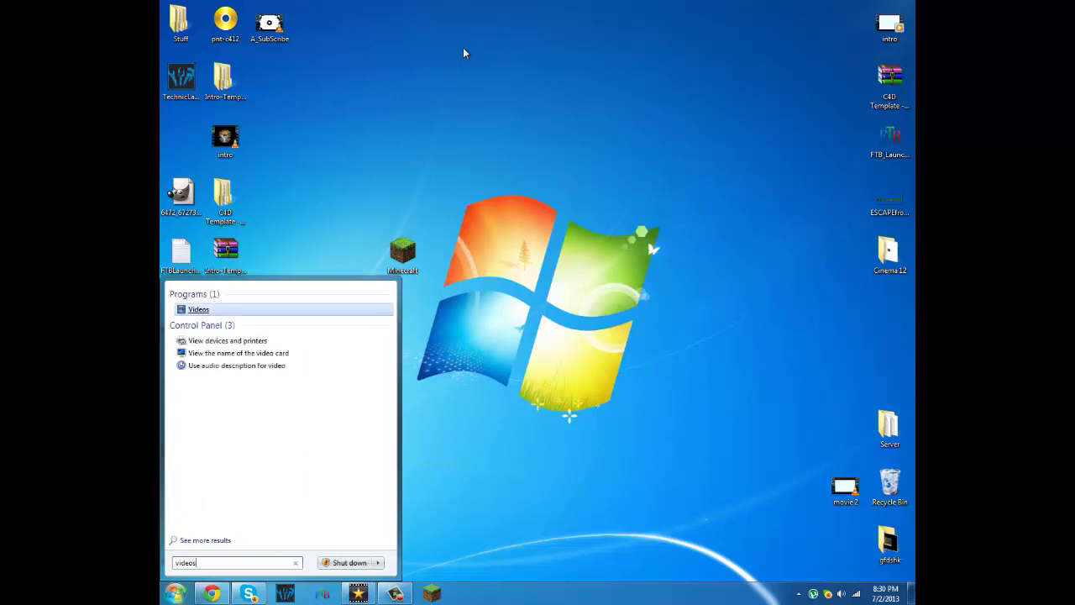
{"action": "key", "text": "Return"}
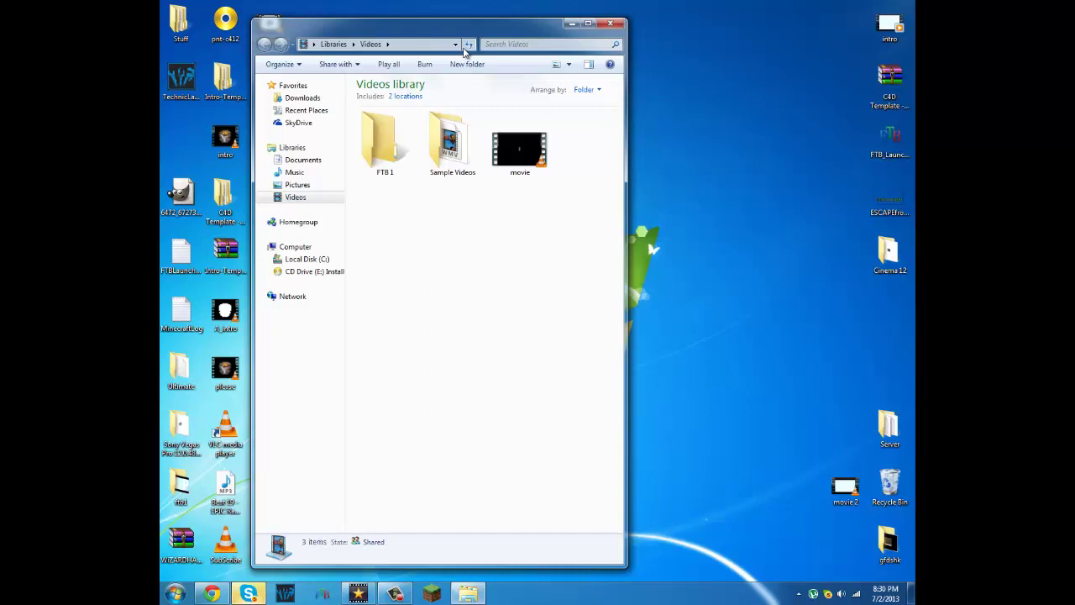
{"action": "left_click", "coordinate": [571, 23]}
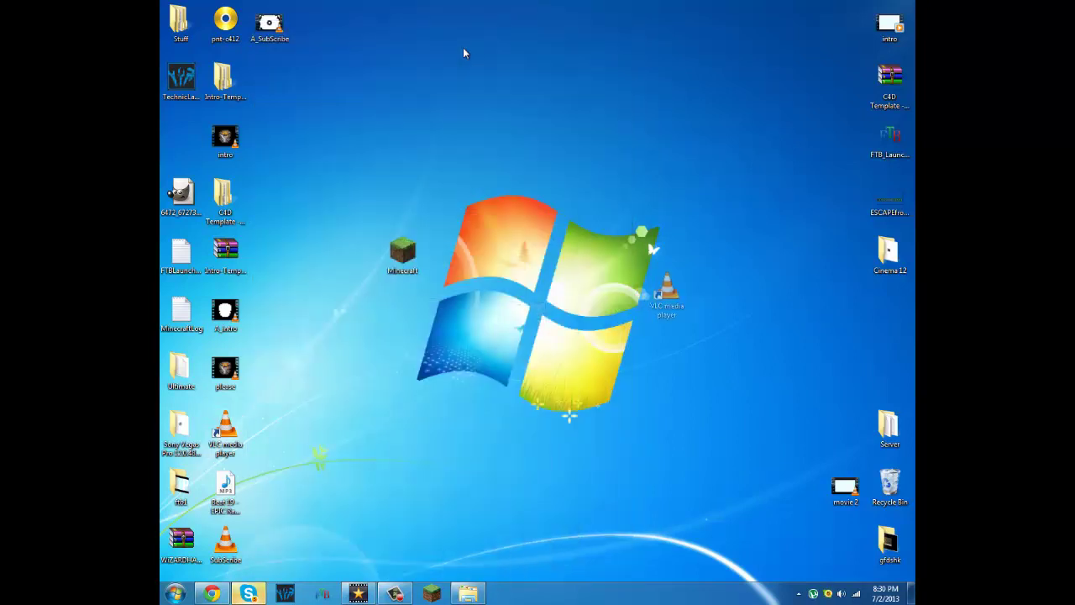
{"action": "left_click_drag", "start_coordinate": [667, 290], "coordinate": [538, 260]}
{"action": "left_click", "coordinate": [463, 53]}
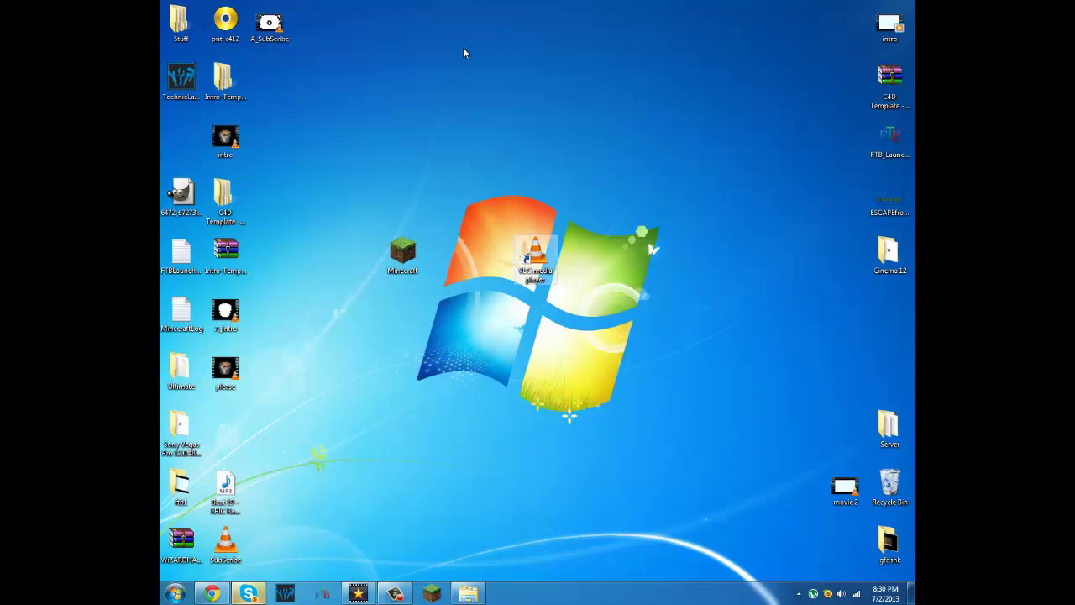
{"action": "left_click_drag", "start_coordinate": [535, 256], "coordinate": [225, 429]}
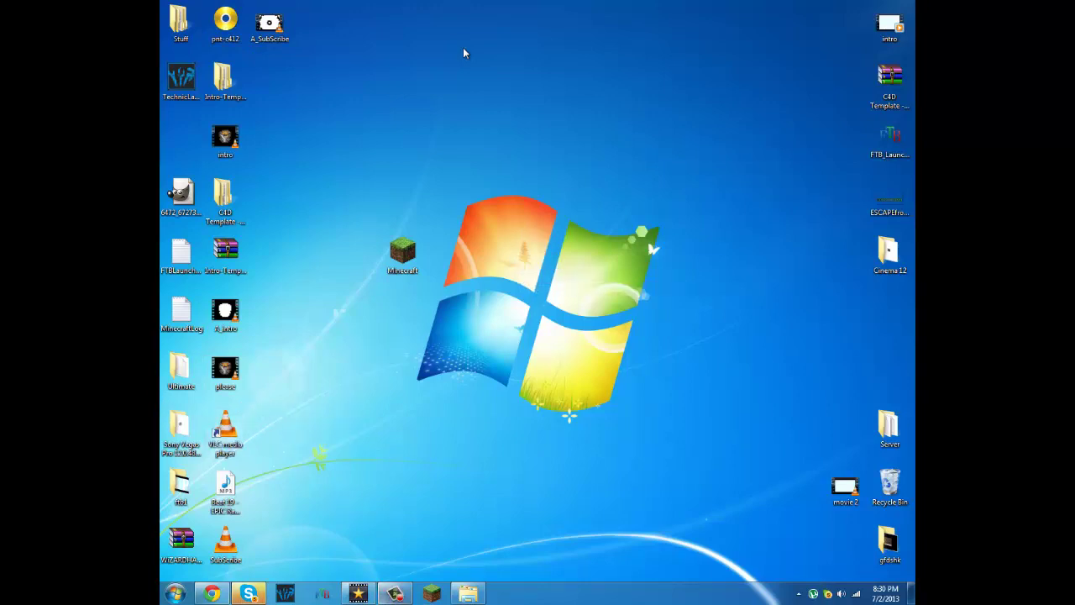
{"action": "left_click", "coordinate": [468, 593]}
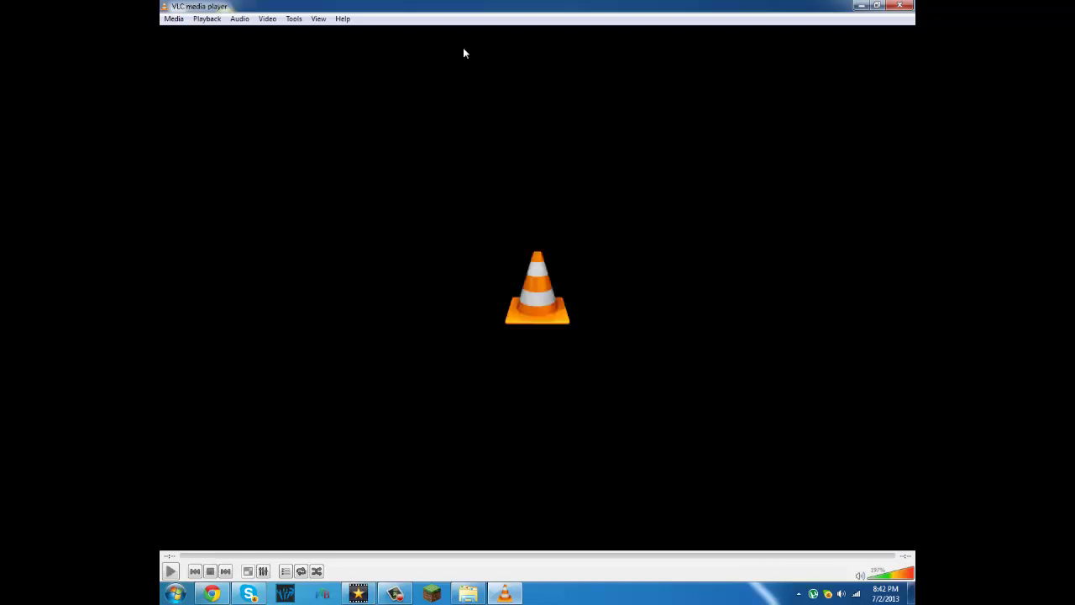
- Minimize VLC media player to return to the Videos library window
{"action": "key", "text": "super+Down"}
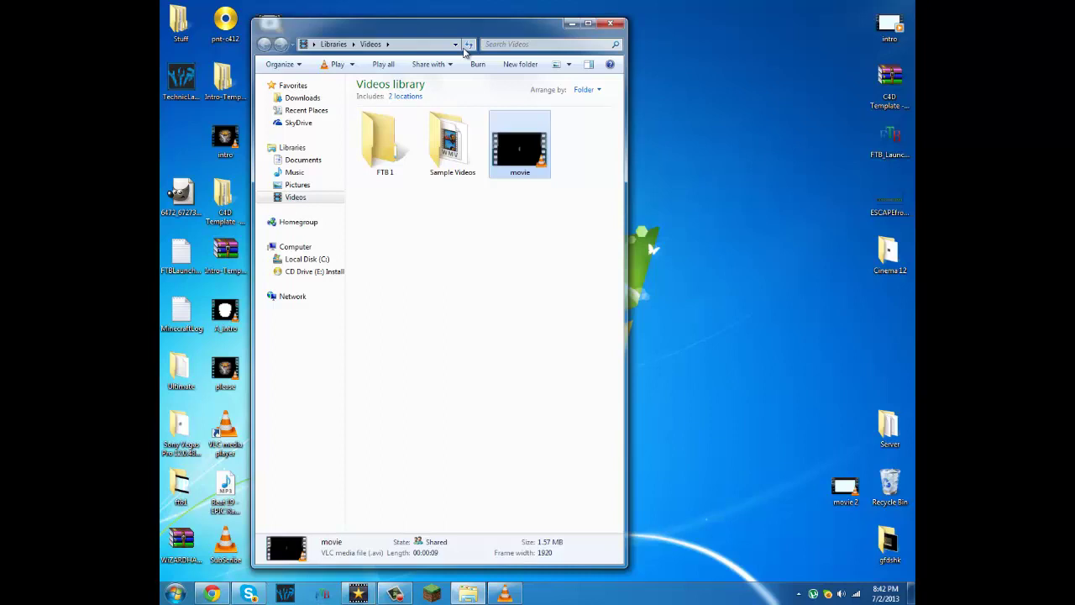
{"action": "key", "text": "alt+Tab"}
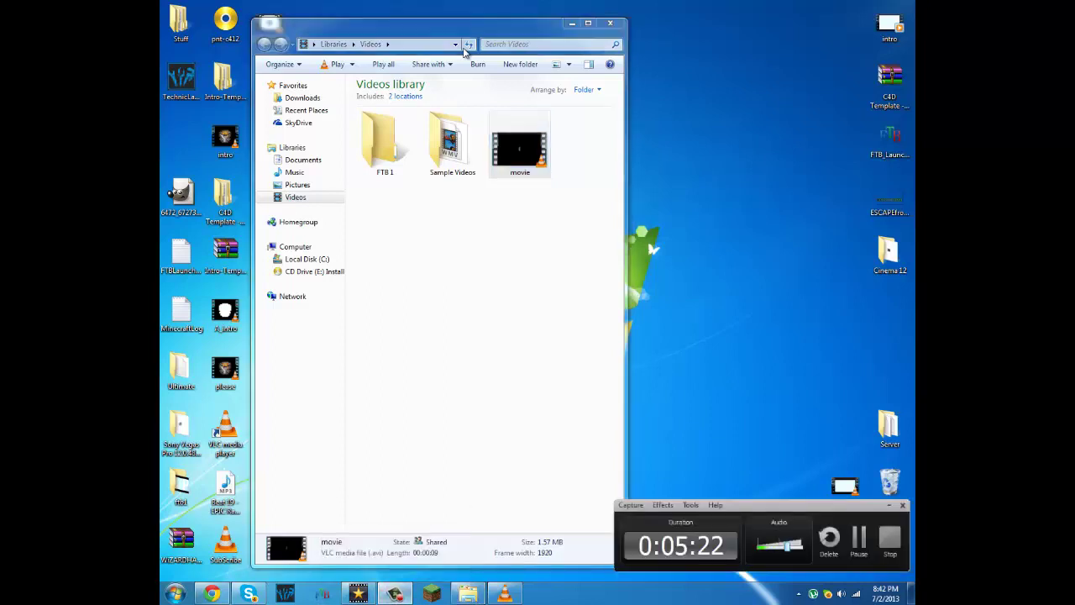
{"action": "key", "text": "F9"}
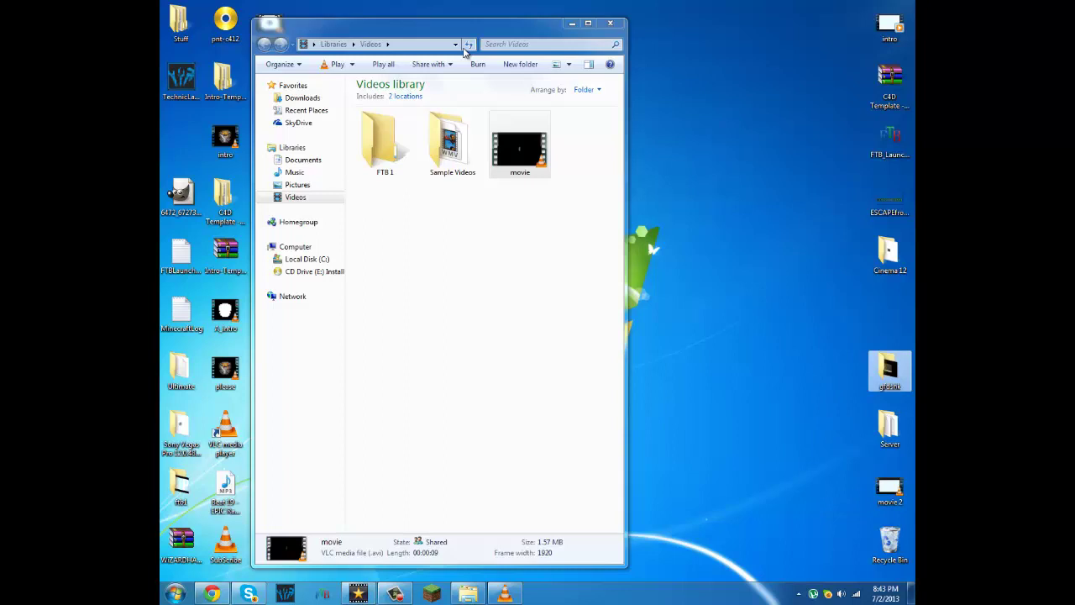
- Select the gfdshk, Server and movie2 desktop icons and shift them up one slot in their column
{"action": "key", "text": "shift+Down"}
{"action": "key", "text": "shift+Down"}
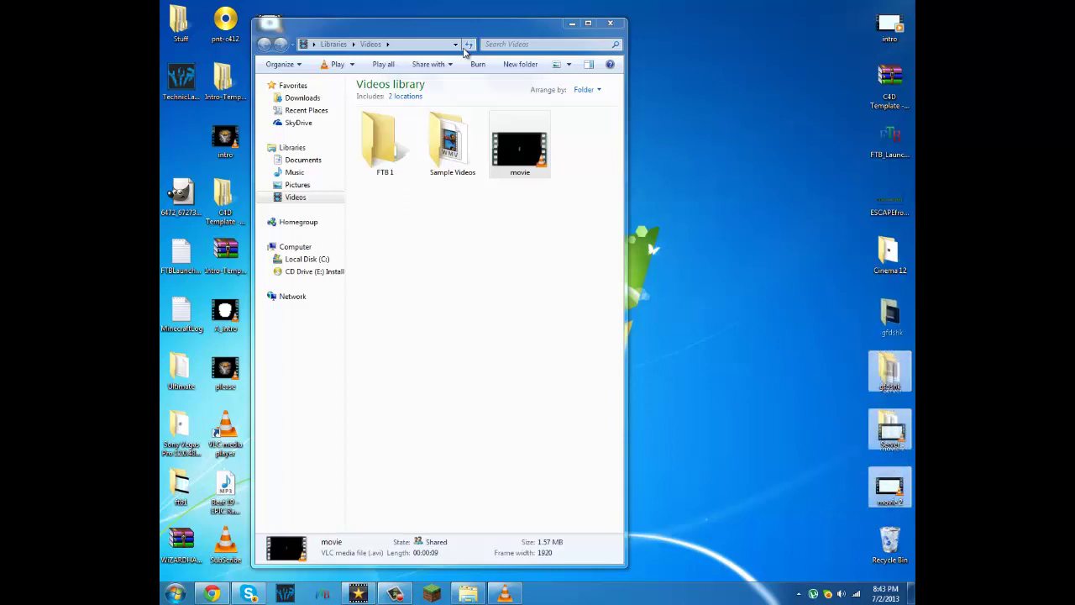
{"action": "left_click", "coordinate": [464, 48]}
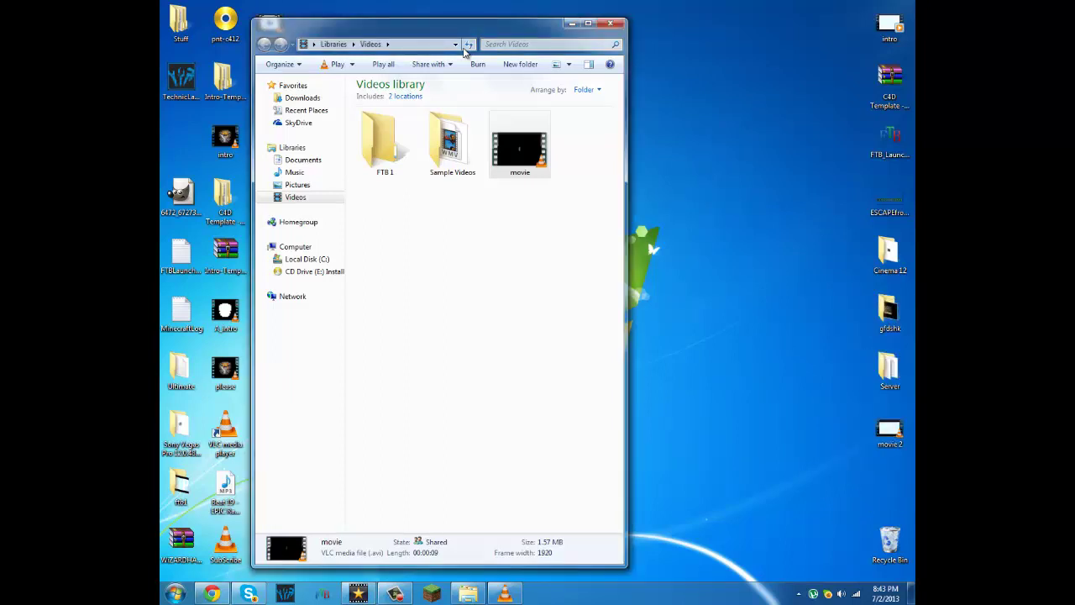
- Move the Videos library window toward the middle of the desktop, clear of the icons beside it
{"action": "left_click_drag", "start_coordinate": [347, 29], "coordinate": [464, 49]}
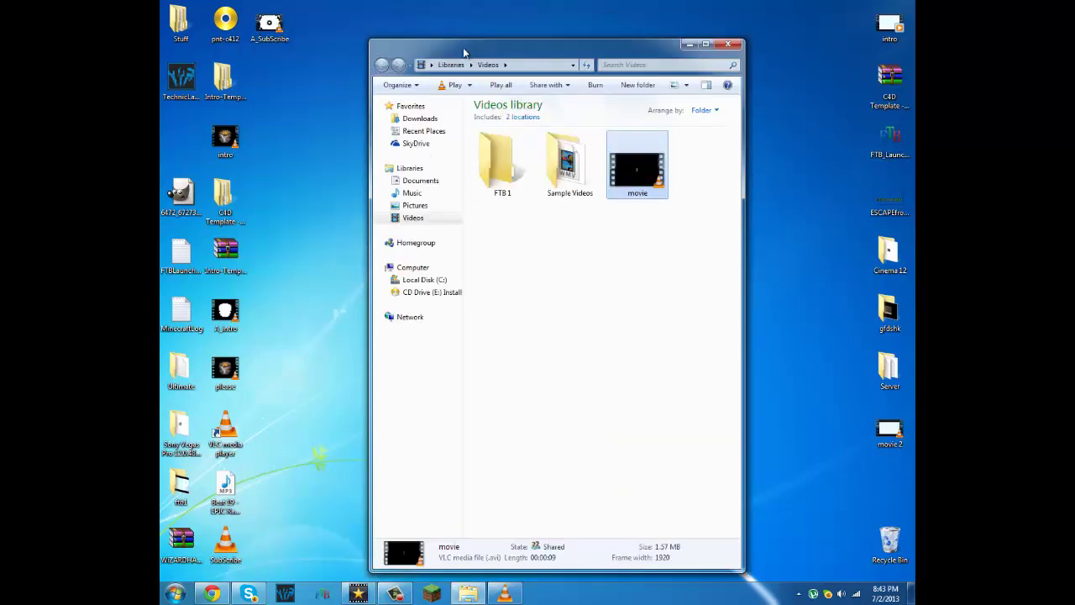
{"action": "key", "text": "alt+Tab"}
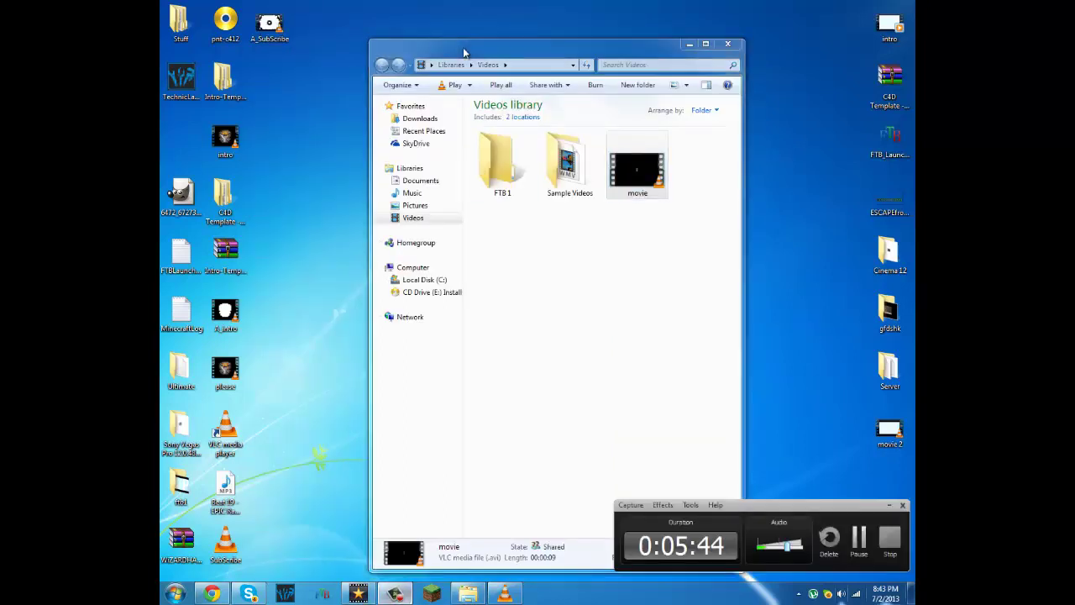